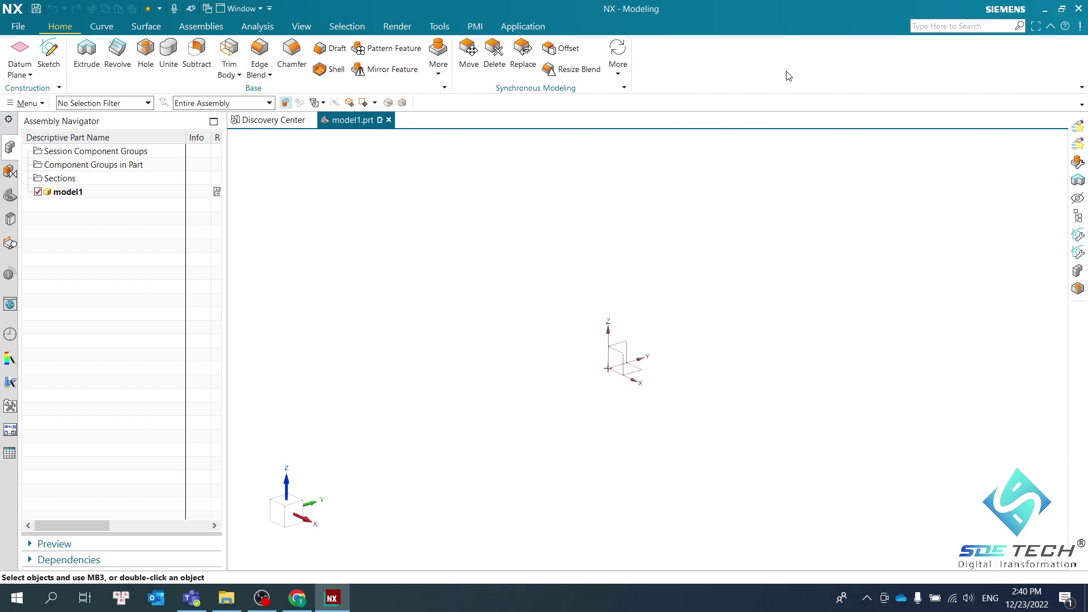
Hide the resource bar by turning off the Show Resource Bar view option
left_click(11, 119)
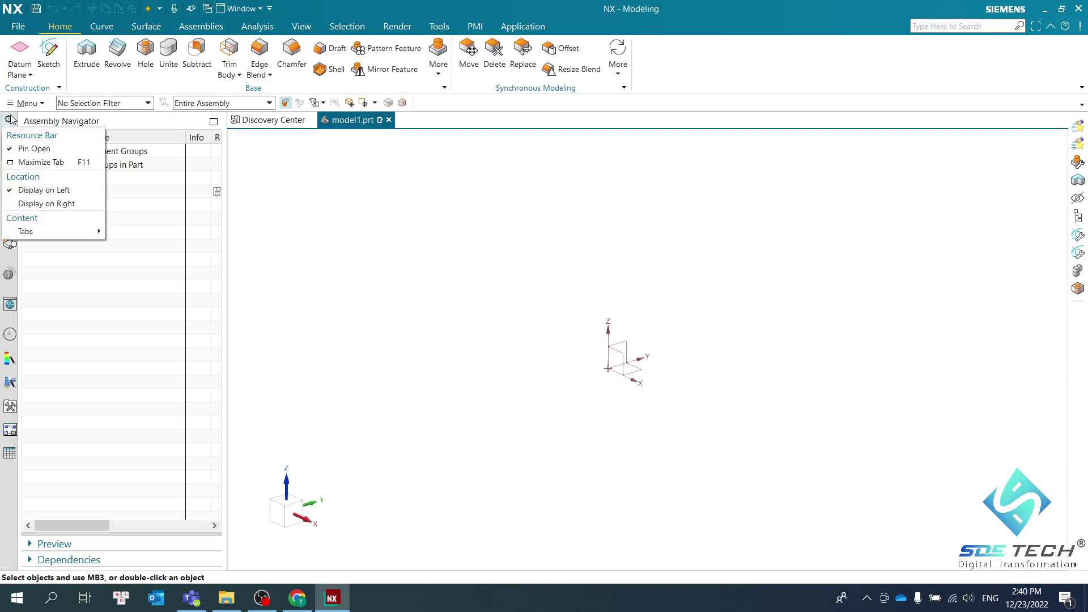
left_click(11, 120)
left_click(11, 121)
left_click(25, 111)
left_click(28, 103)
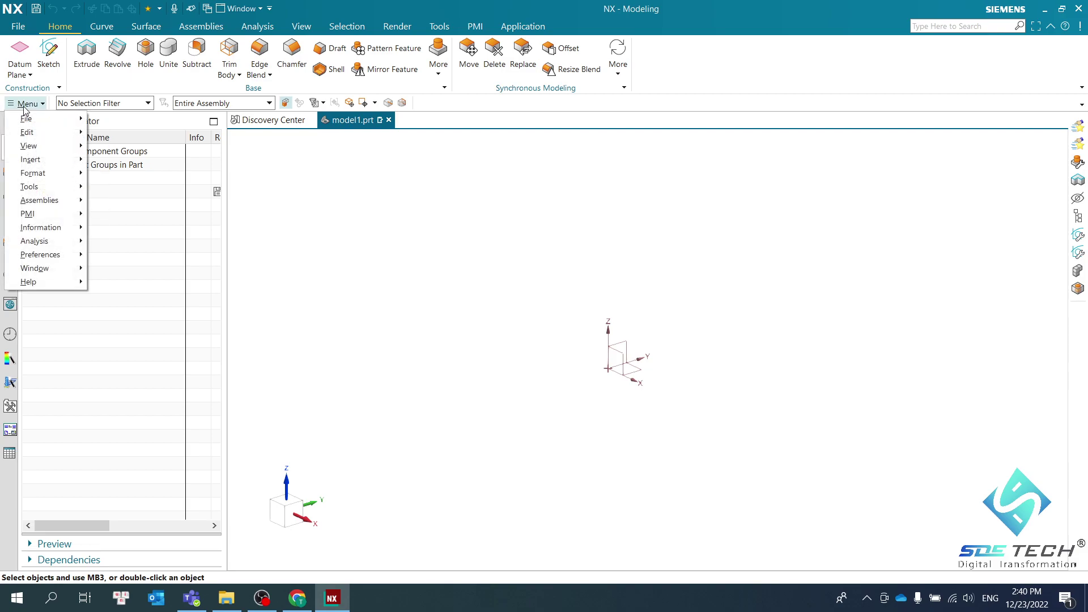
mouse_move(39, 150)
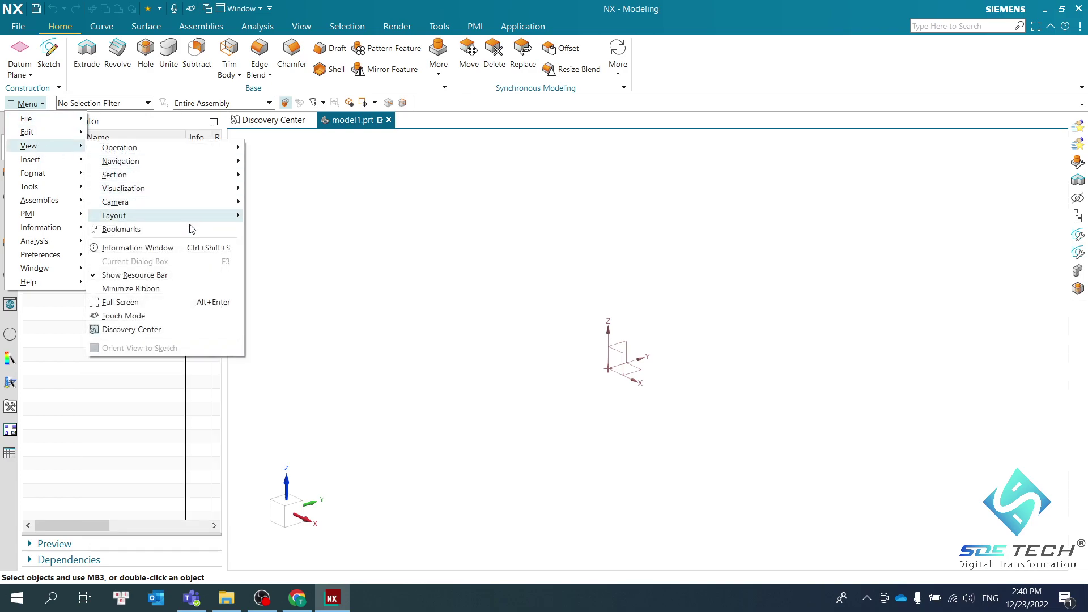
left_click(131, 276)
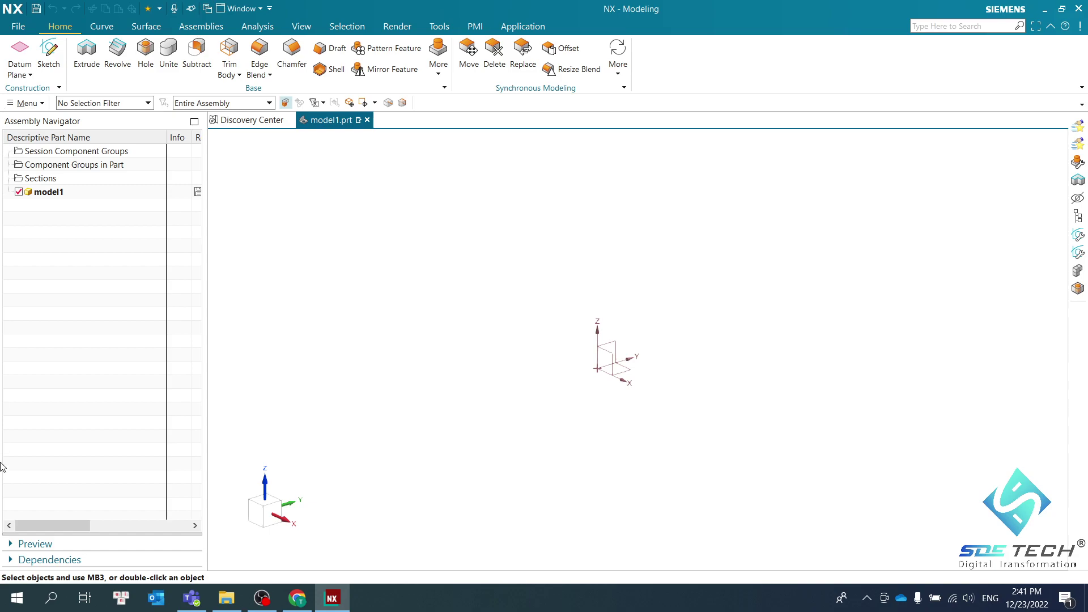
Turn the Show Resource Bar view option back on to restore the resource bar
left_click(46, 105)
left_click(48, 107)
left_click(47, 107)
mouse_move(45, 146)
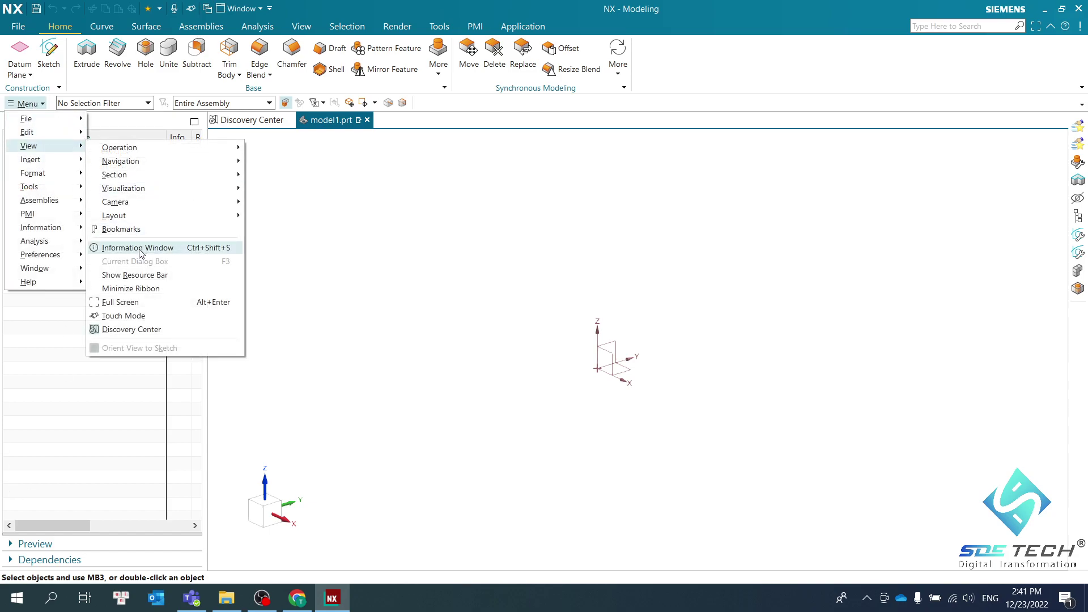
left_click(146, 281)
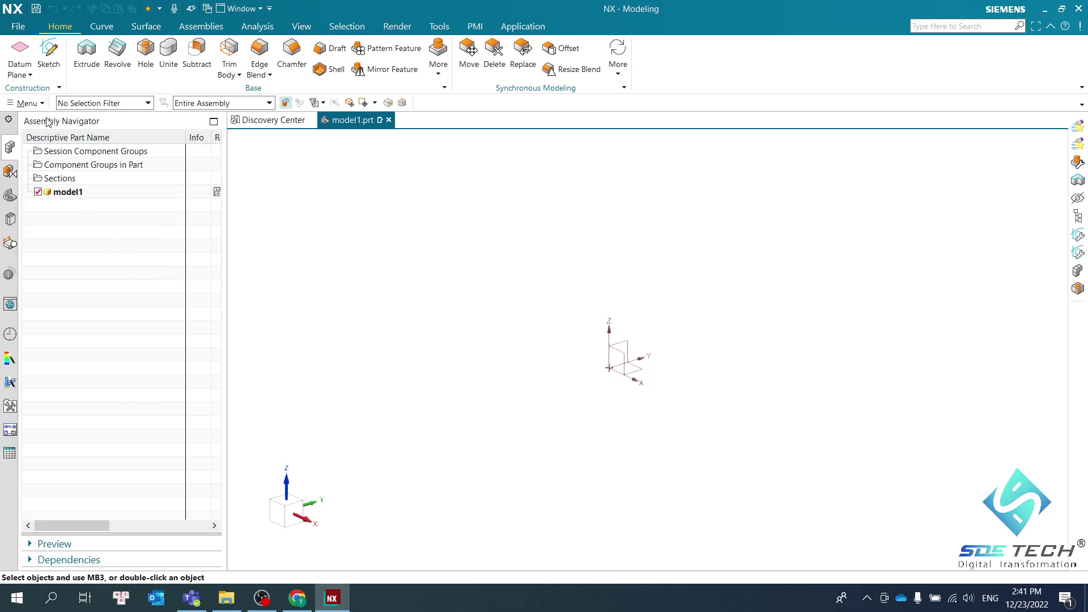
Examine the resource bar's pages one by one, including the Constraint and Part Navigators, HD3D Tools, History, Process Studio and Tables
left_click(10, 172)
left_click(10, 195)
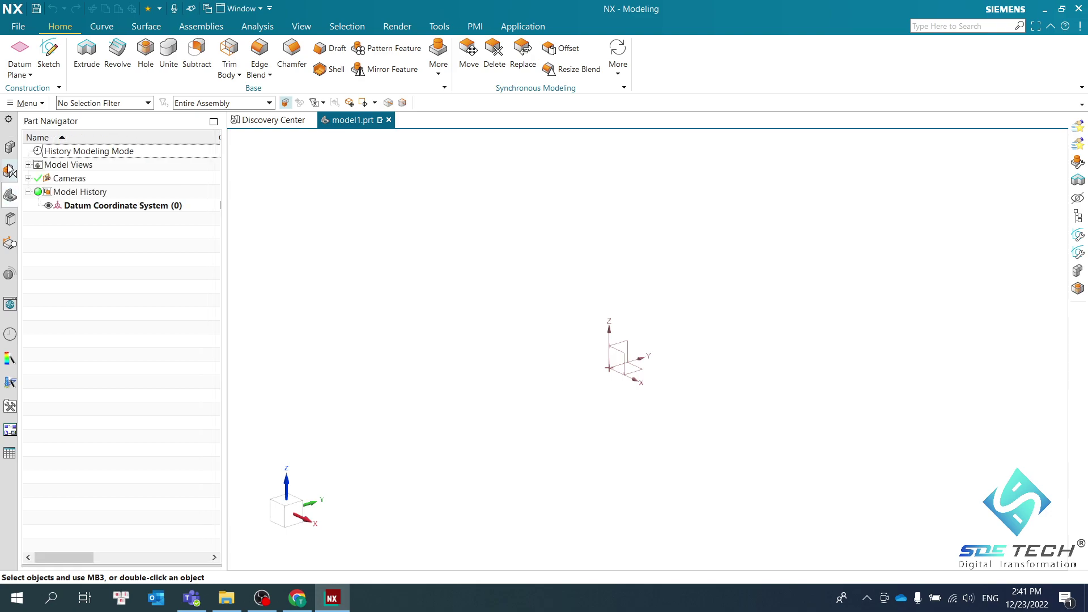
left_click(8, 147)
left_click(9, 171)
left_click(10, 195)
left_click(10, 220)
left_click(10, 195)
left_click(8, 147)
left_click(10, 171)
left_click(9, 195)
left_click(10, 245)
left_click(9, 274)
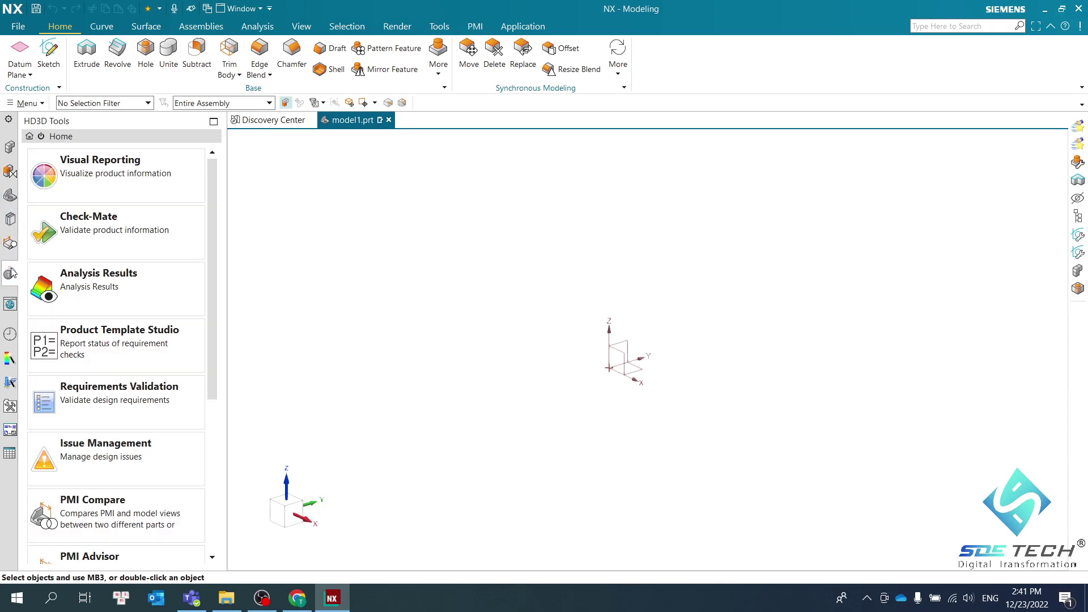
left_click(10, 304)
left_click(10, 334)
left_click(10, 358)
left_click(10, 382)
left_click(10, 406)
left_click(10, 430)
left_click(10, 453)
left_click(10, 382)
left_click(10, 358)
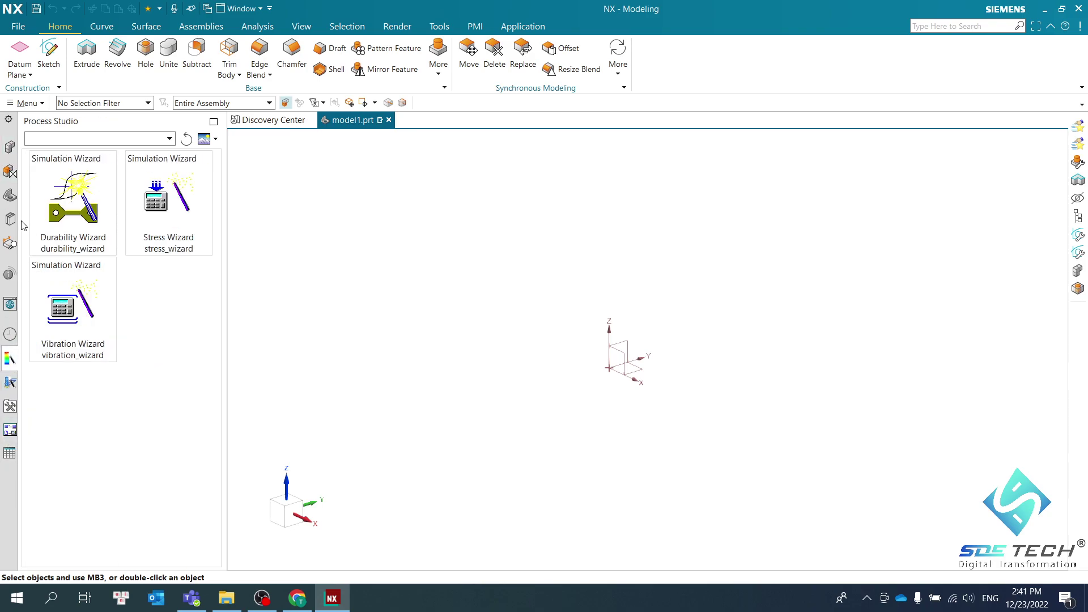
Remove the Manufacturing Wizards and Process Studio pages from the resource bar's content
left_click(8, 121)
mouse_move(44, 234)
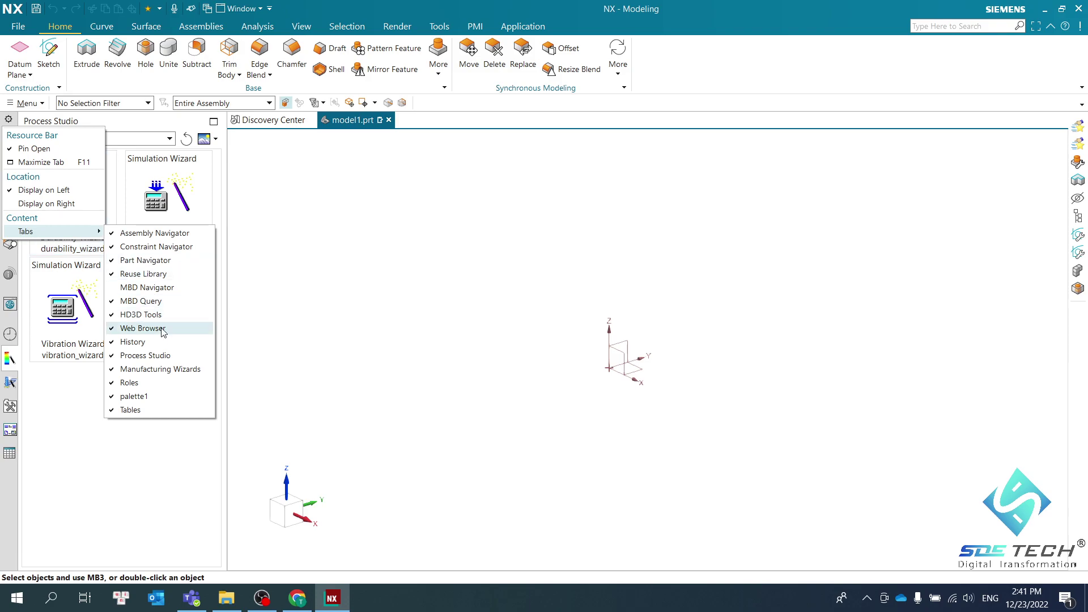
left_click(152, 370)
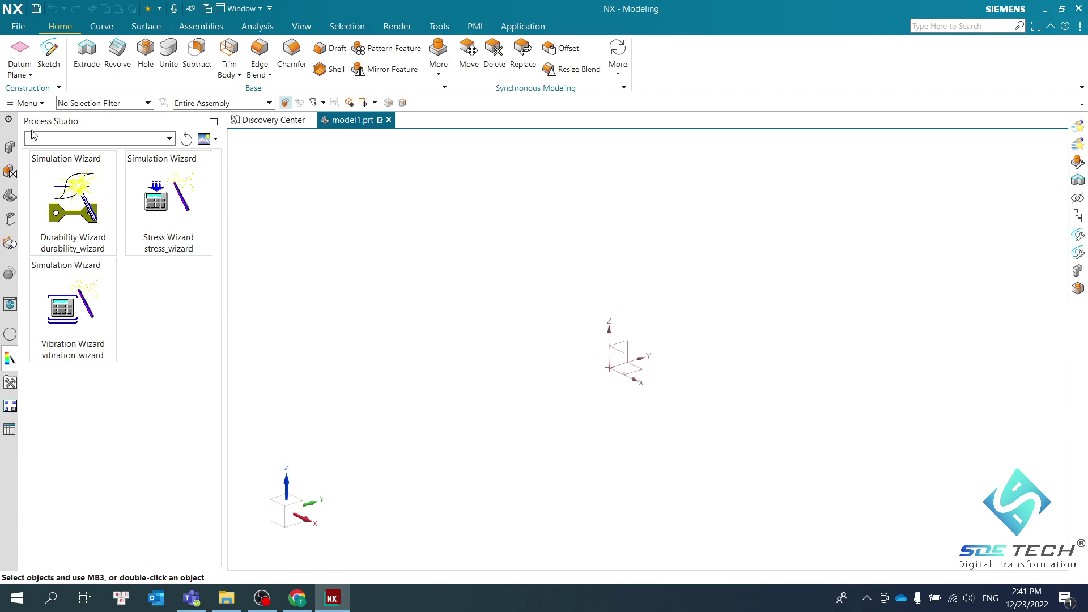
left_click(9, 119)
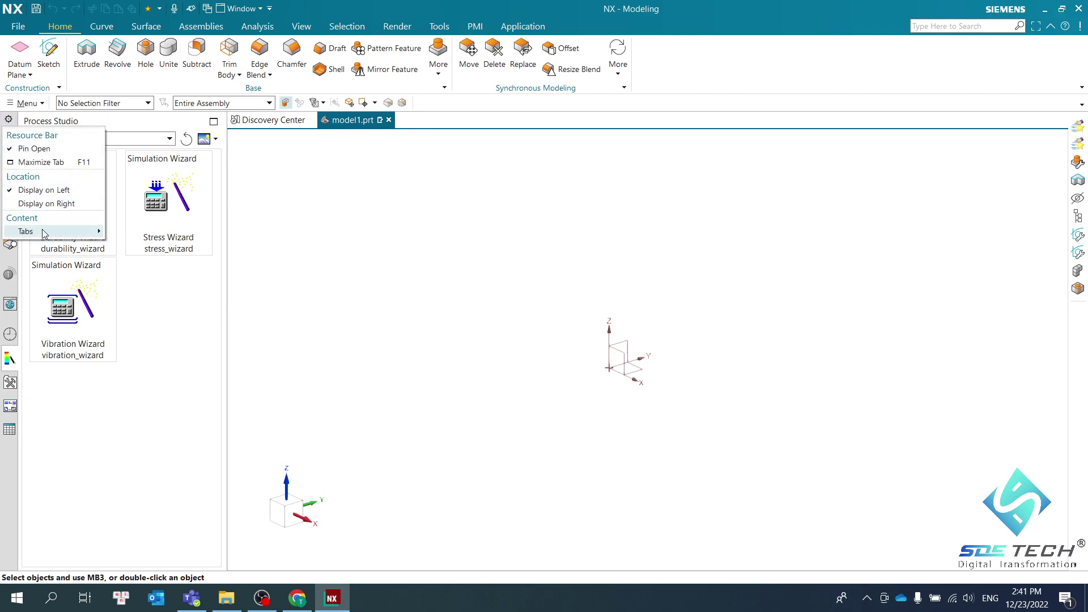
left_click(145, 356)
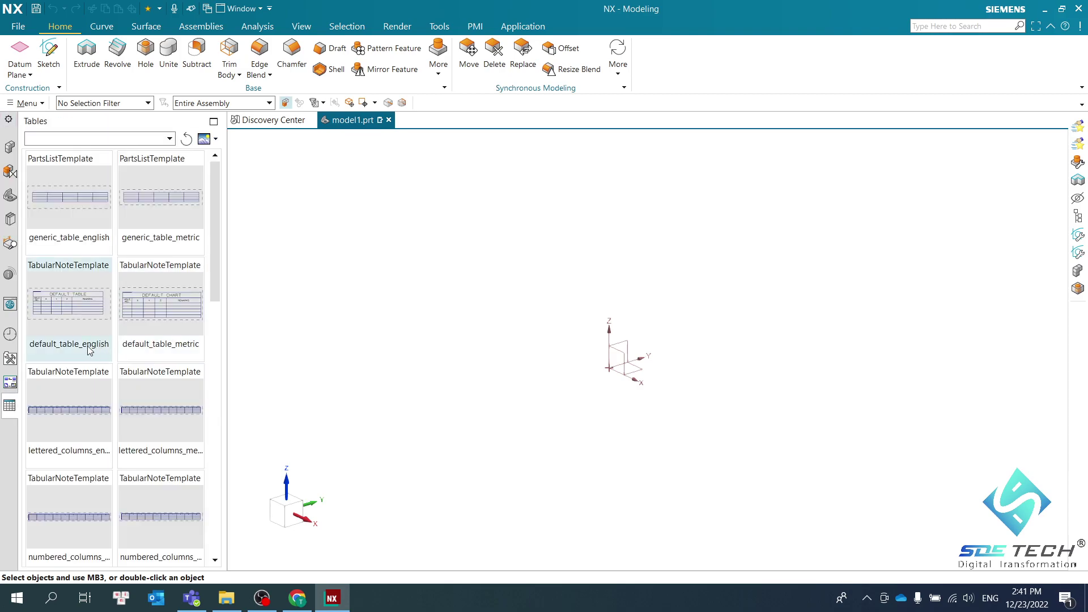
Review the remaining resource bar pages, including History, Web Browser, HD3D Tools and MBD Query
left_click(9, 383)
left_click(9, 334)
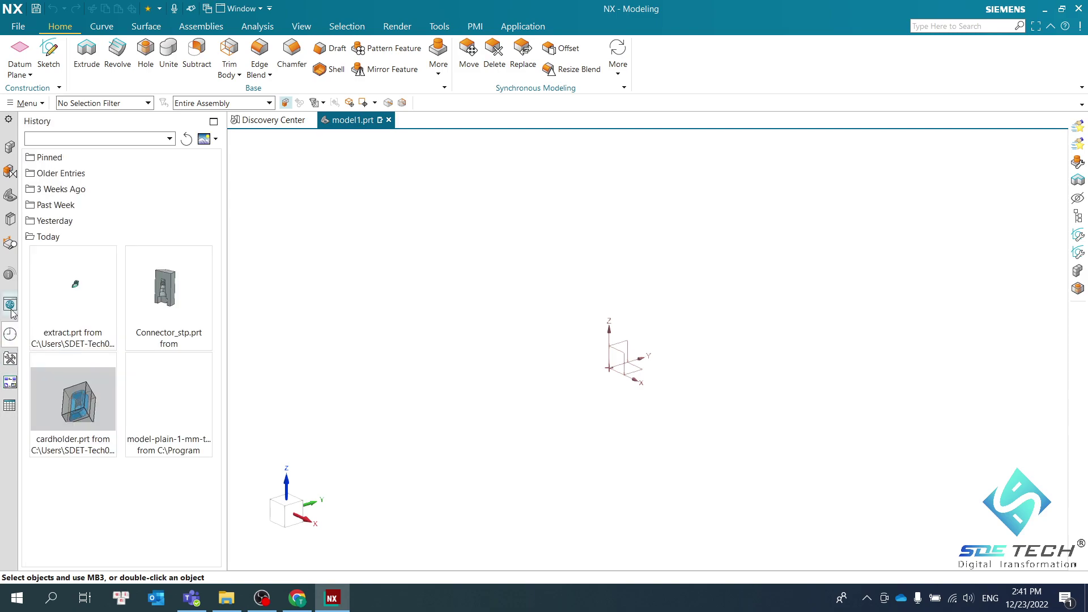
left_click(10, 304)
left_click(9, 272)
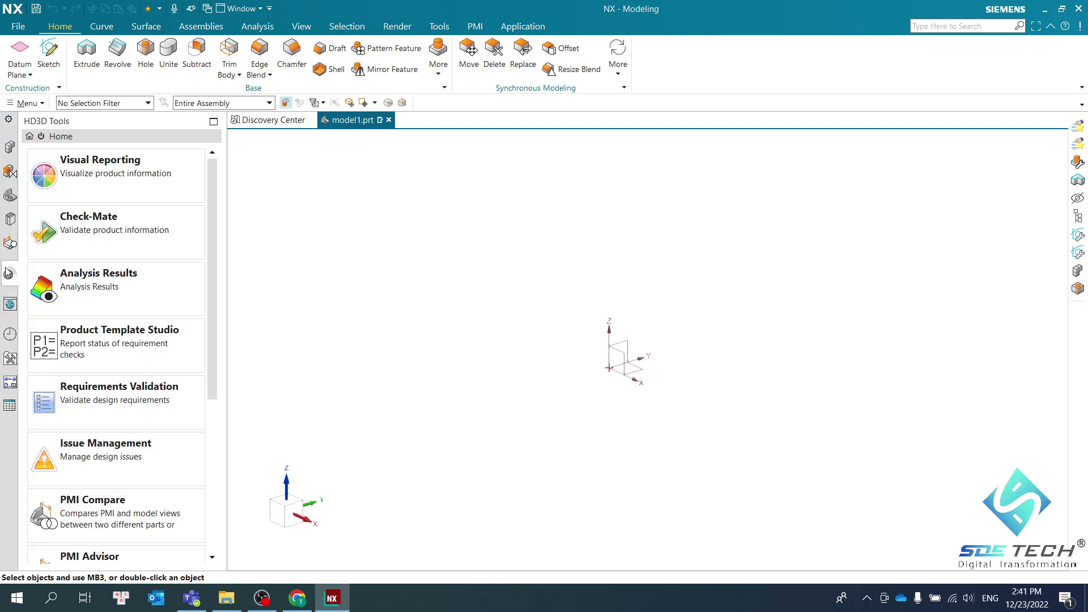
left_click(10, 242)
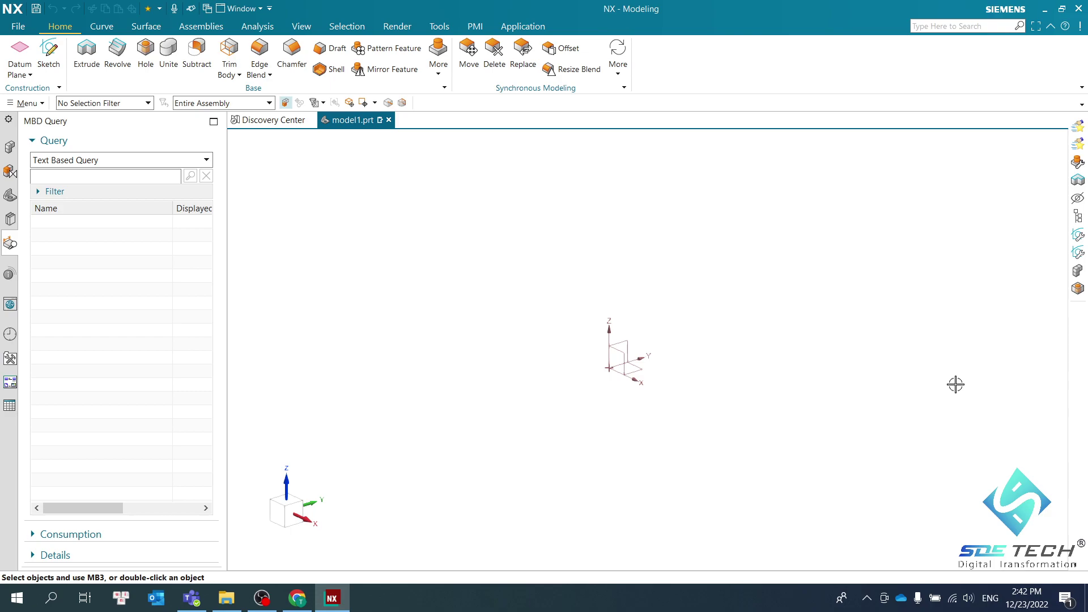
Set the resource bar location to Display on Right
left_click(10, 120)
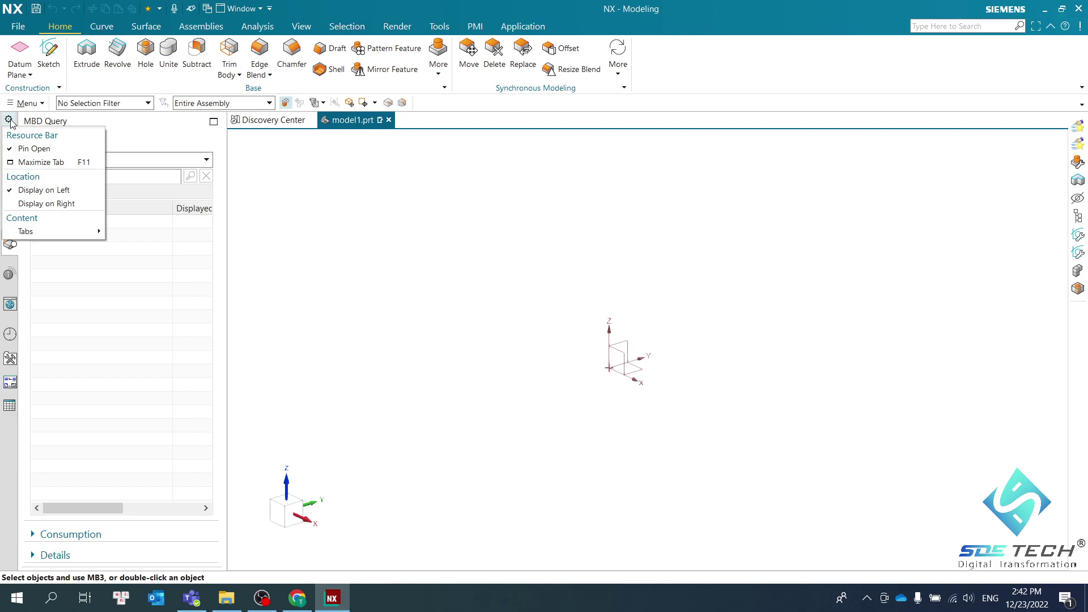
left_click(63, 205)
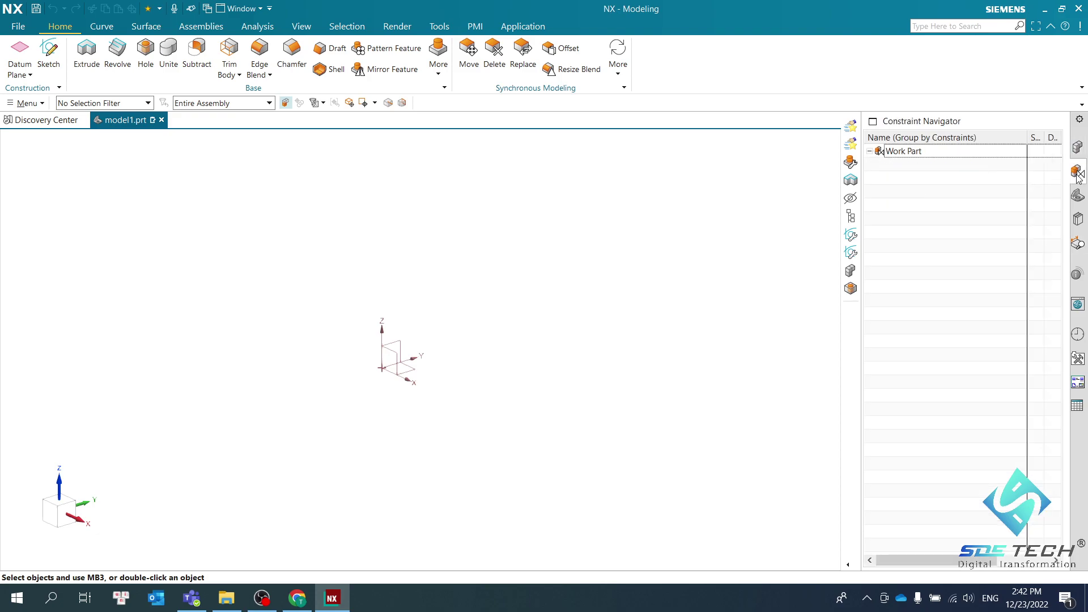
mouse_move(1083, 227)
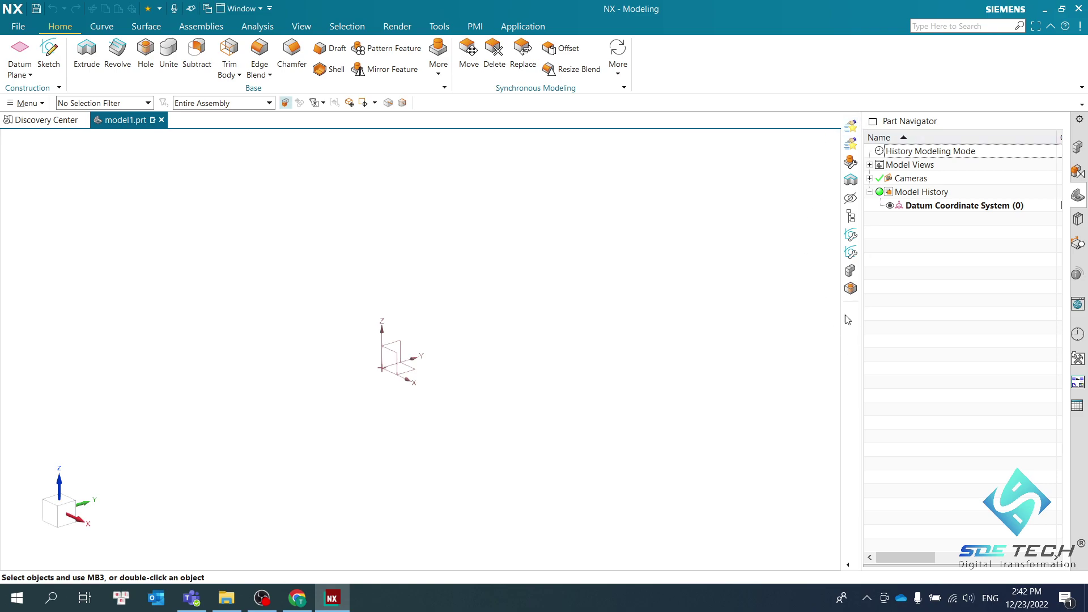
Hide the Right Border Bar from the window layout
right_click(858, 69)
key("Escape")
right_click(772, 79)
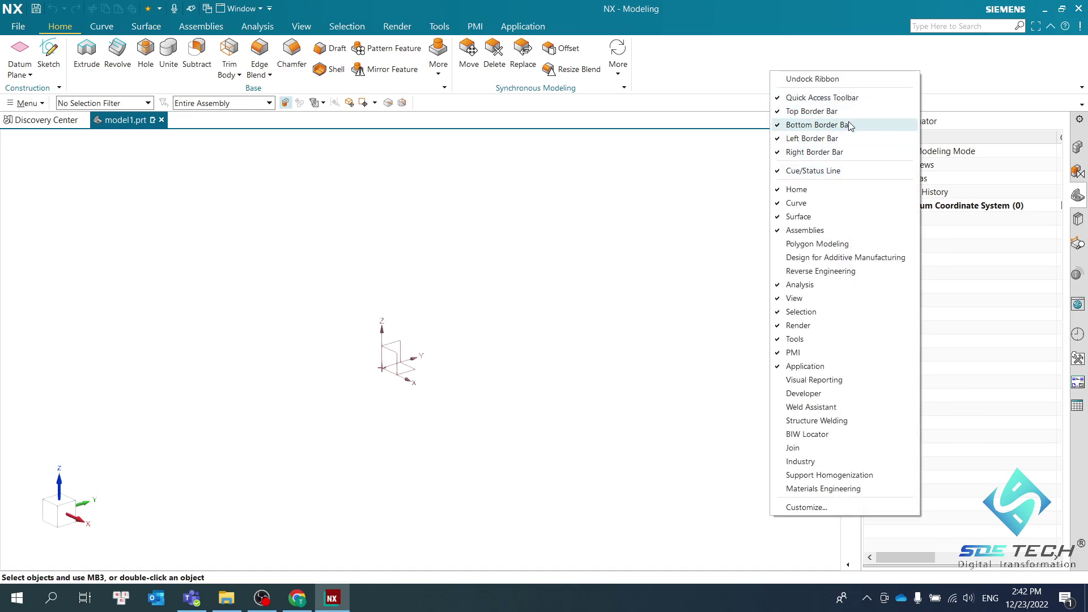
left_click(834, 153)
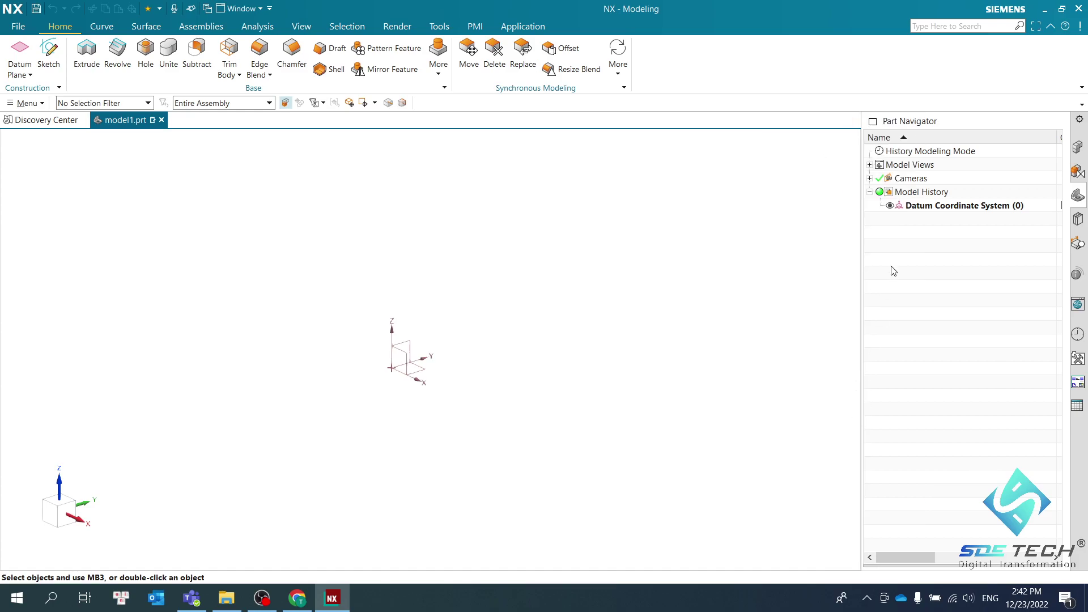
Set the resource bar location back to Display on Left and show the Right Border Bar again
left_click(1078, 120)
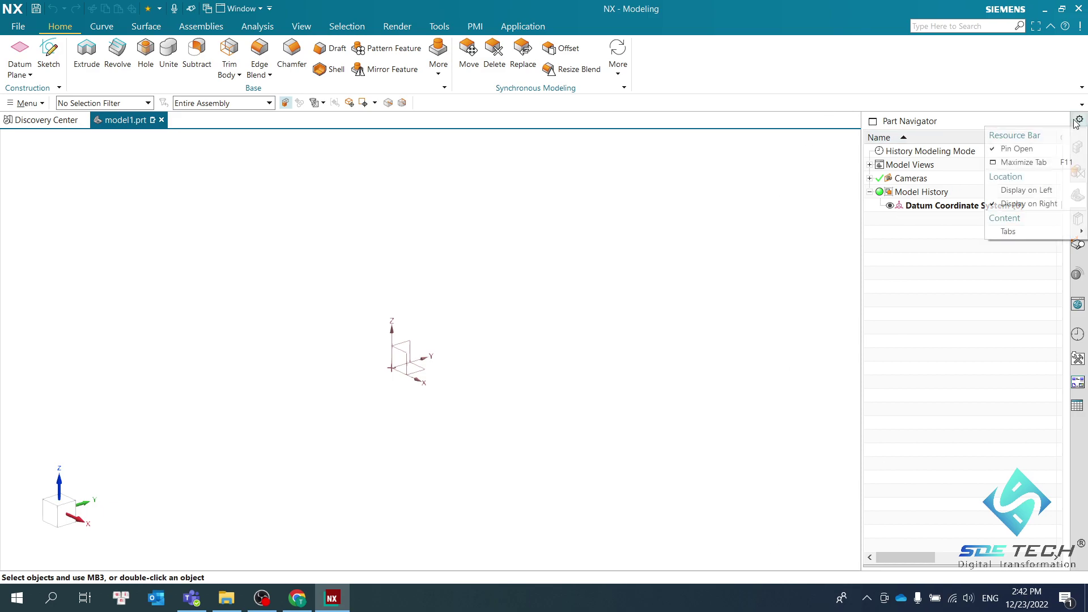
left_click(1047, 190)
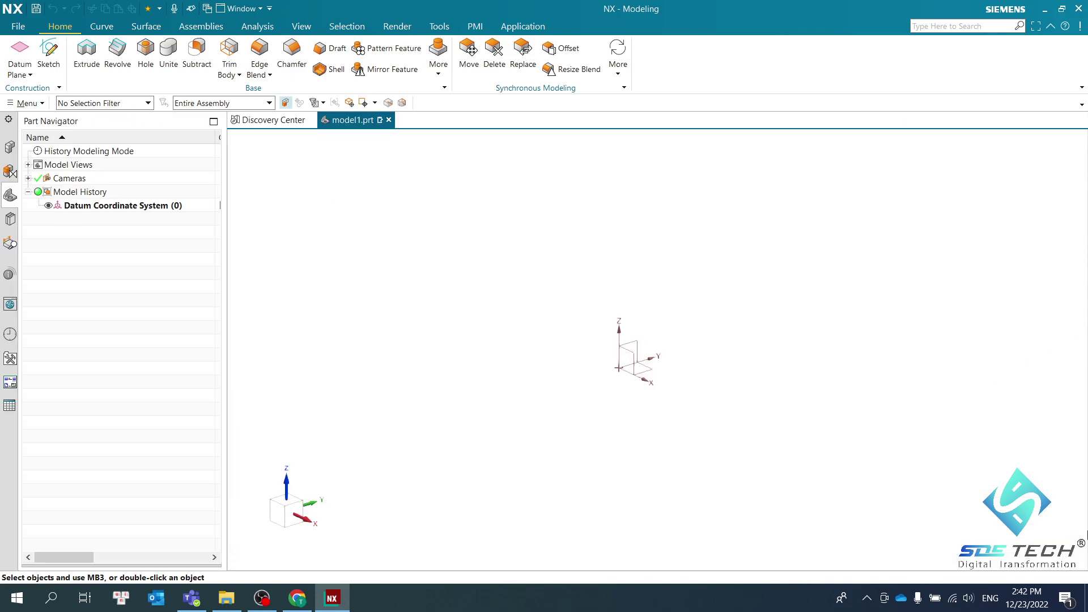
right_click(874, 59)
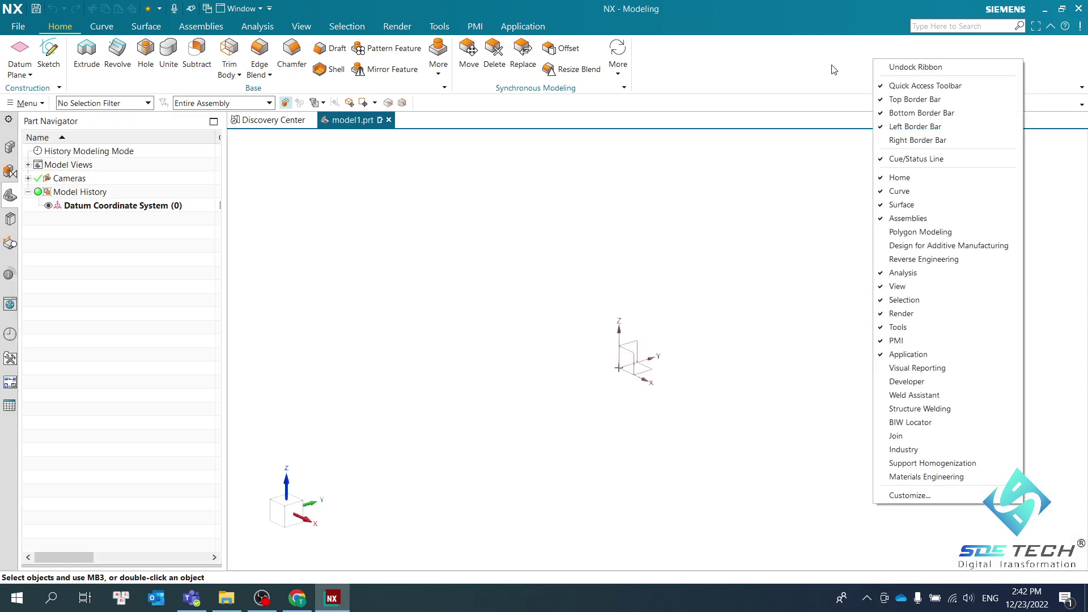
left_click(917, 141)
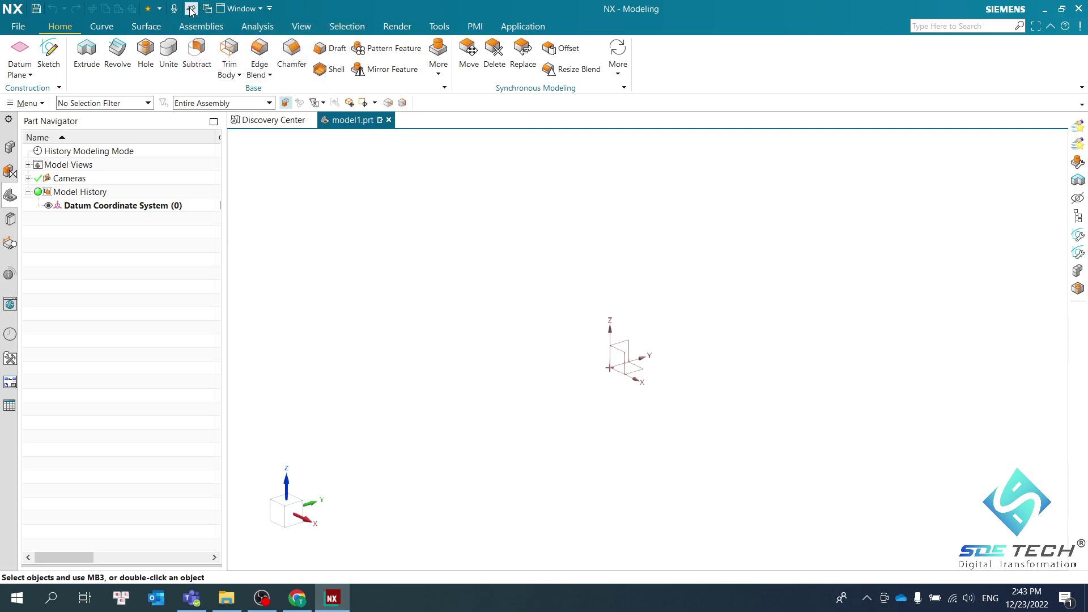
Review the Quick Access Toolbar's available commands and its list of recently used commands
left_click(271, 12)
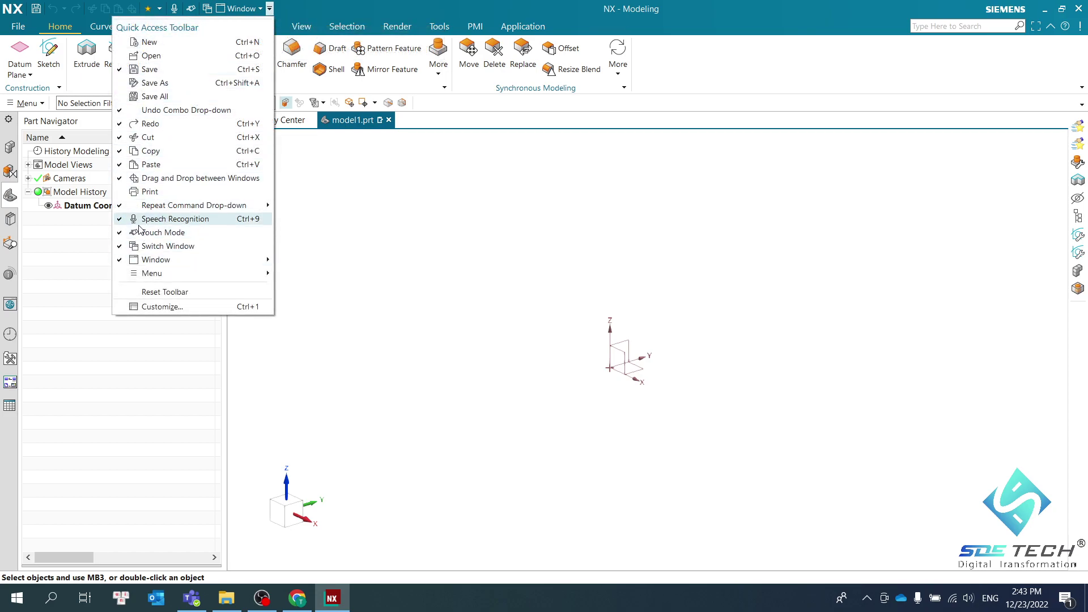
left_click(159, 7)
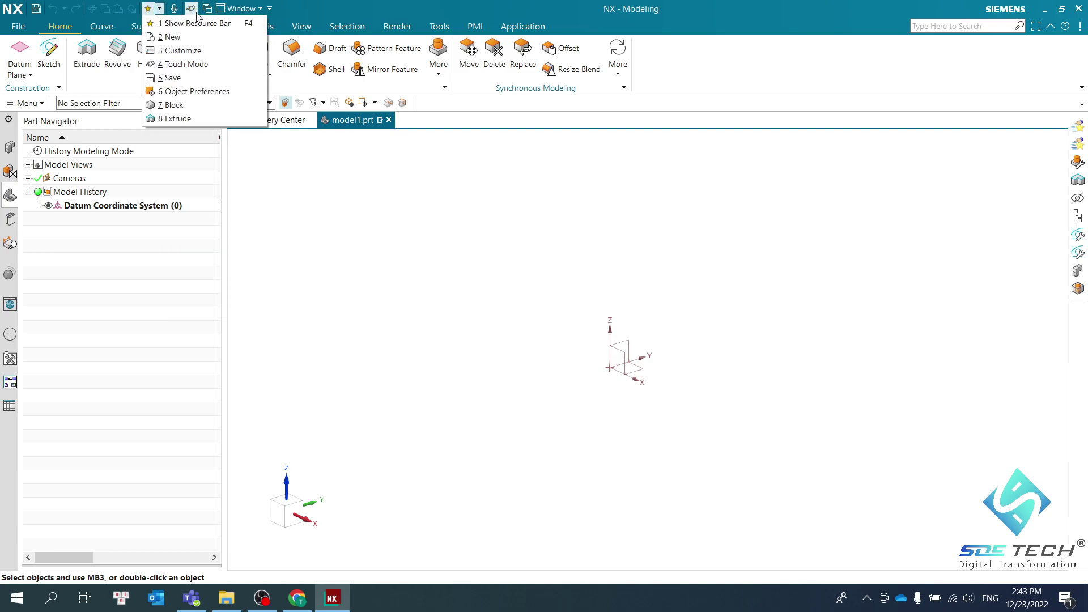
left_click(175, 116)
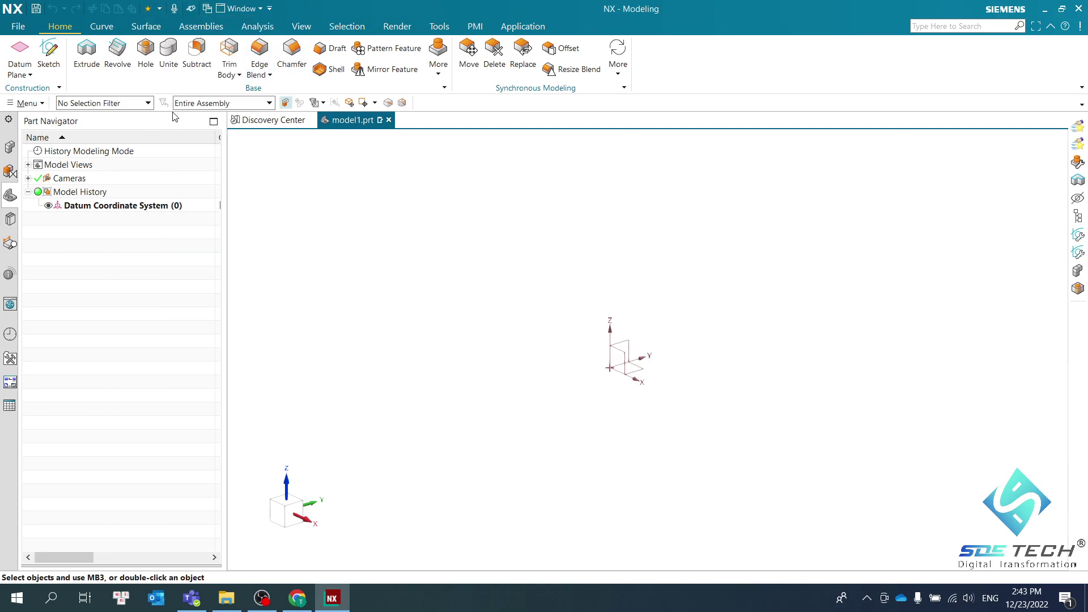
Switch the interface to Touch Mode
left_click(37, 105)
mouse_move(39, 120)
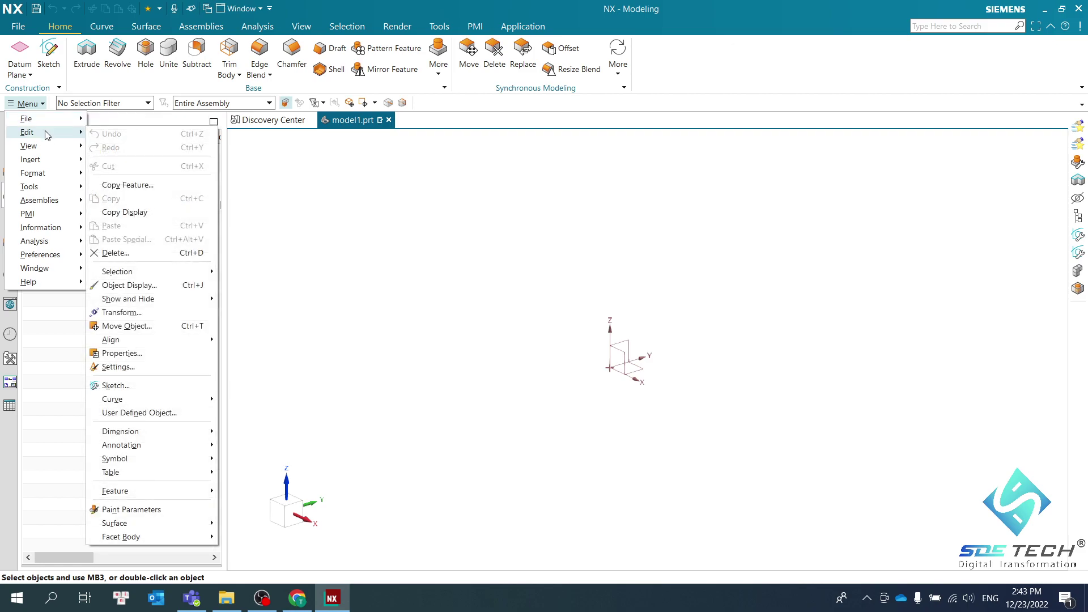
mouse_move(59, 150)
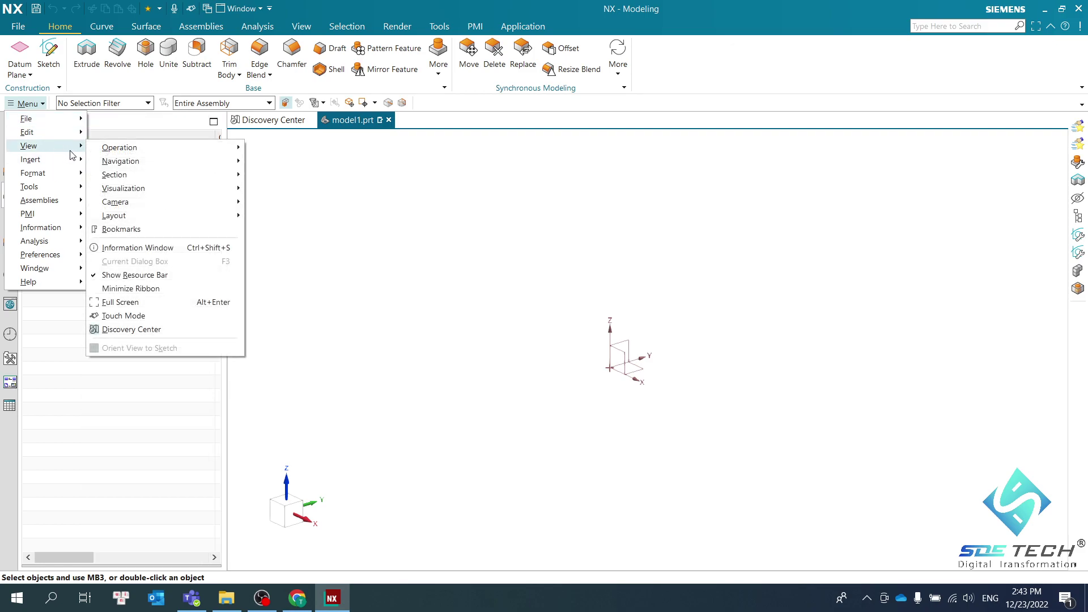
left_click(142, 317)
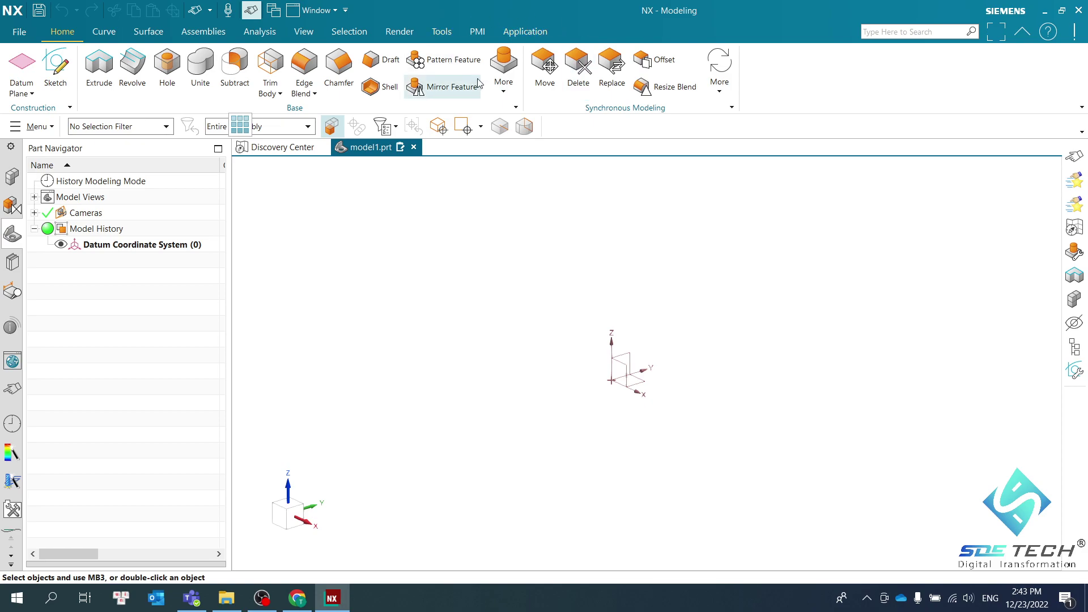
Look over the Surface and Home commands in the enlarged layout and turn Touch Mode off
left_click(149, 31)
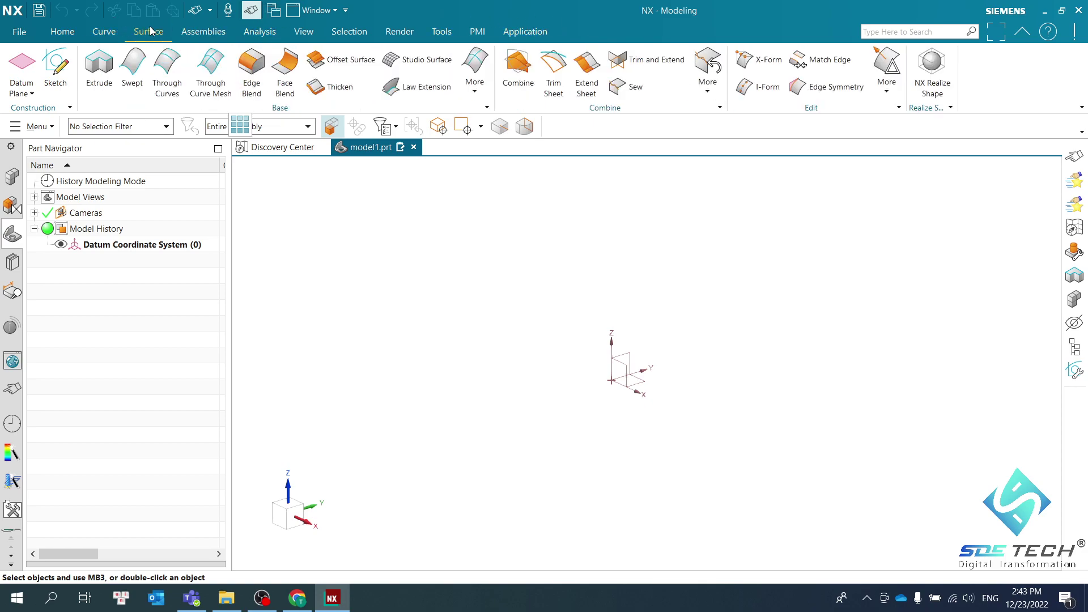
left_click(62, 31)
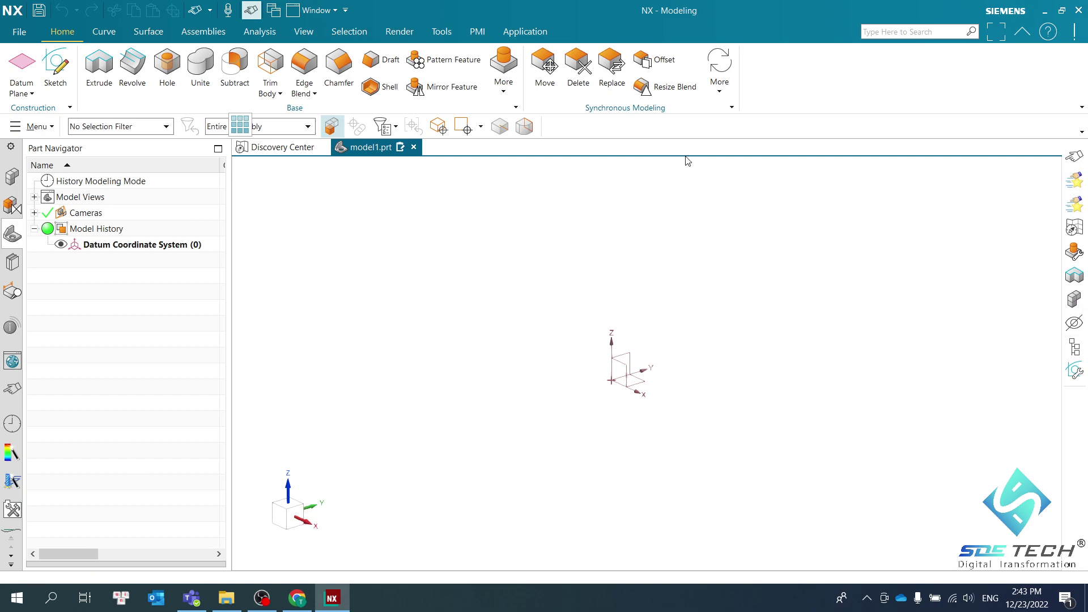
left_click(252, 11)
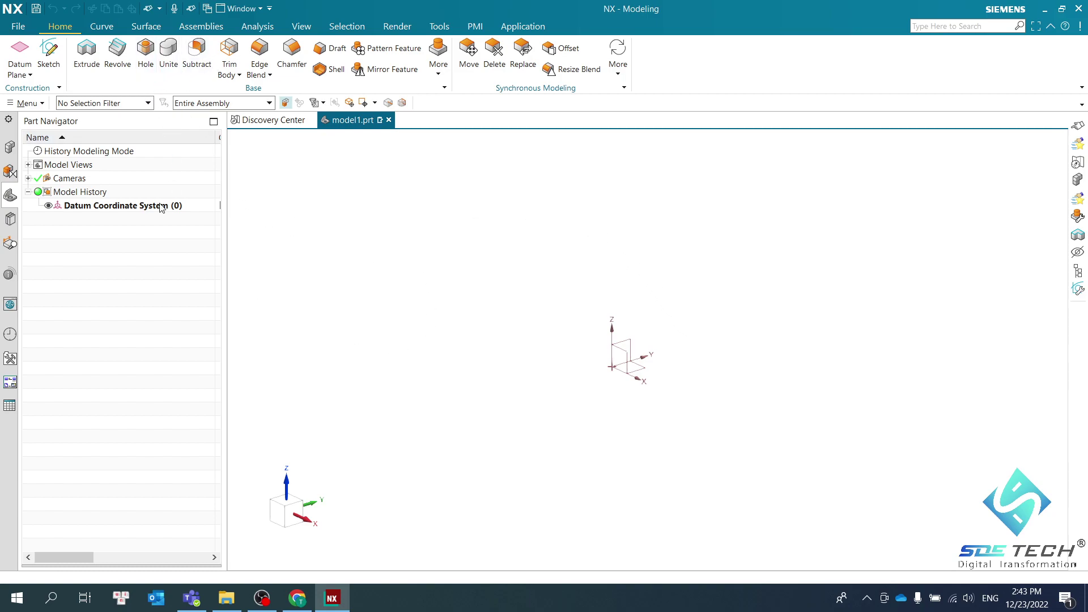
Switch the interface to Full Screen mode and close the Discovery Center, leaving model1.prt open
left_click(39, 106)
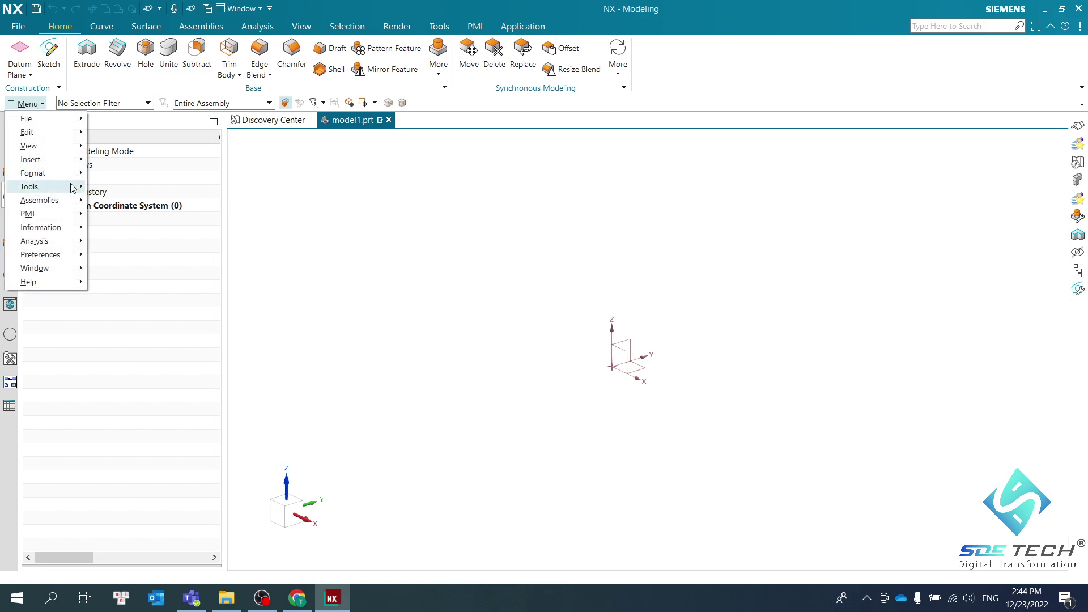
mouse_move(72, 256)
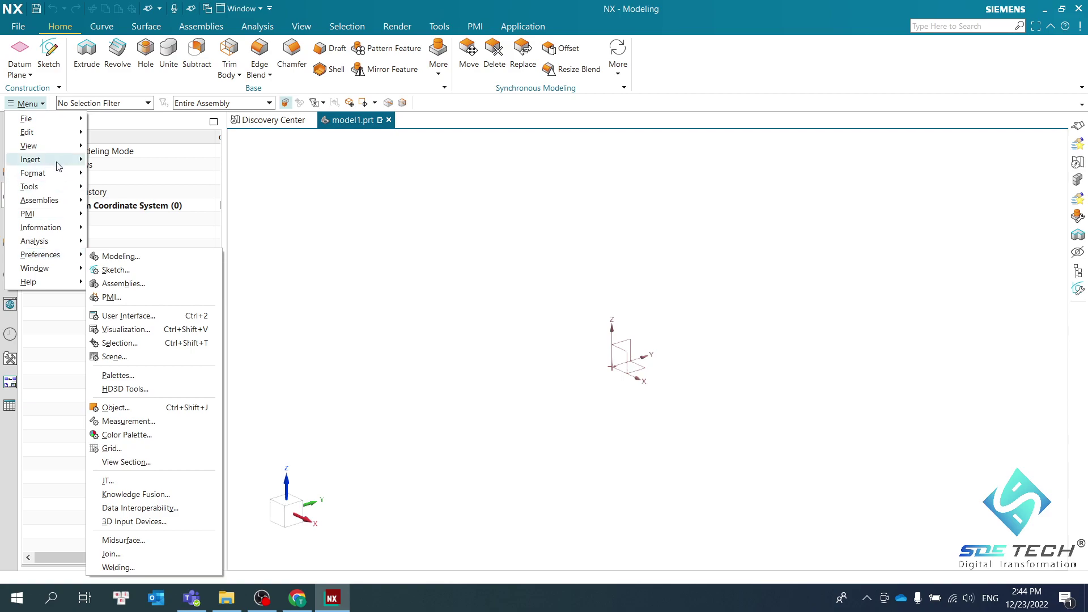
mouse_move(56, 149)
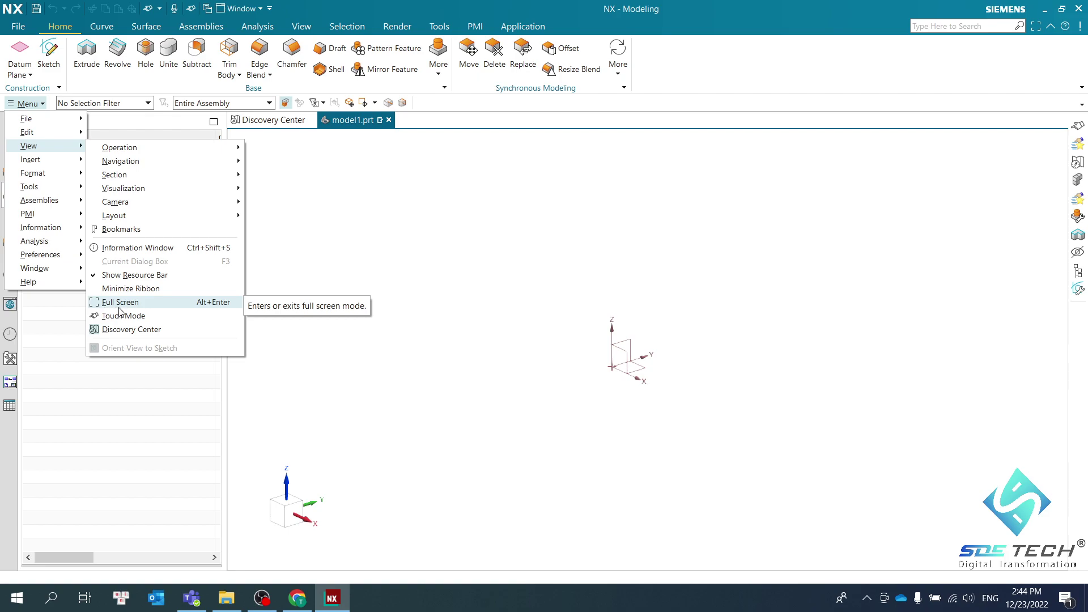
left_click(201, 306)
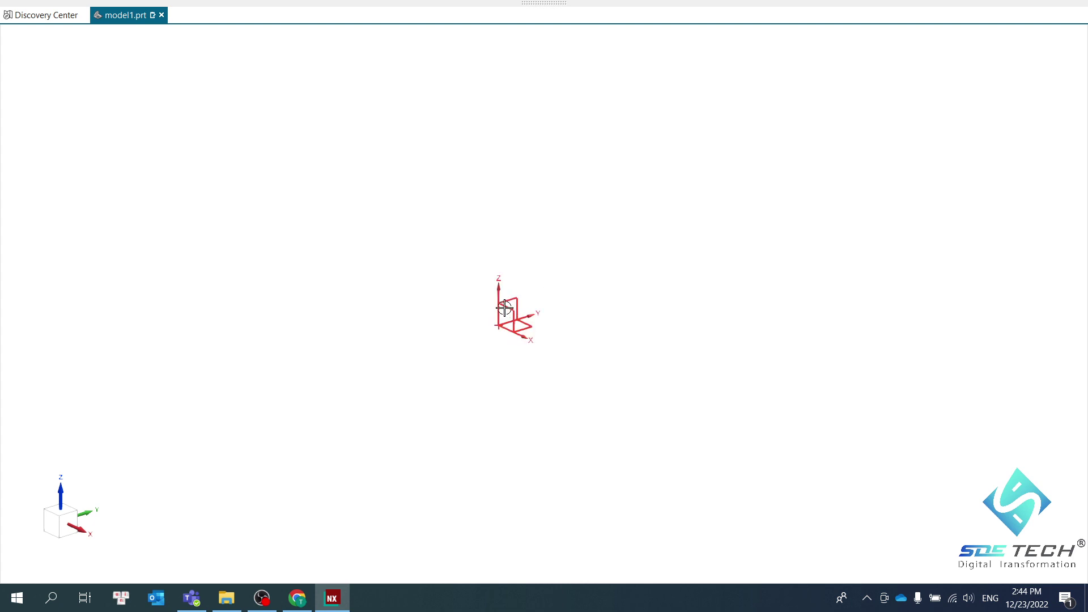
left_click(84, 16)
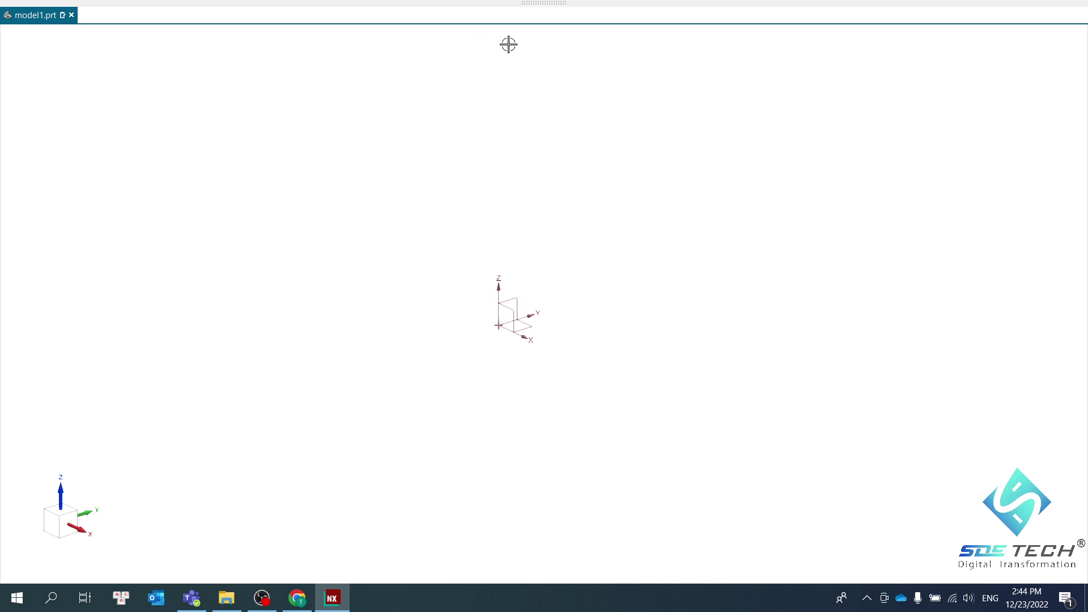
Reveal the hidden ribbon in Full Screen mode and look through its command sets, from File and Curve to Tools and Application
left_click(551, 2)
left_click(18, 26)
left_click(73, 30)
left_click(102, 26)
left_click(147, 26)
left_click(201, 26)
left_click(257, 26)
left_click(345, 26)
left_click(439, 26)
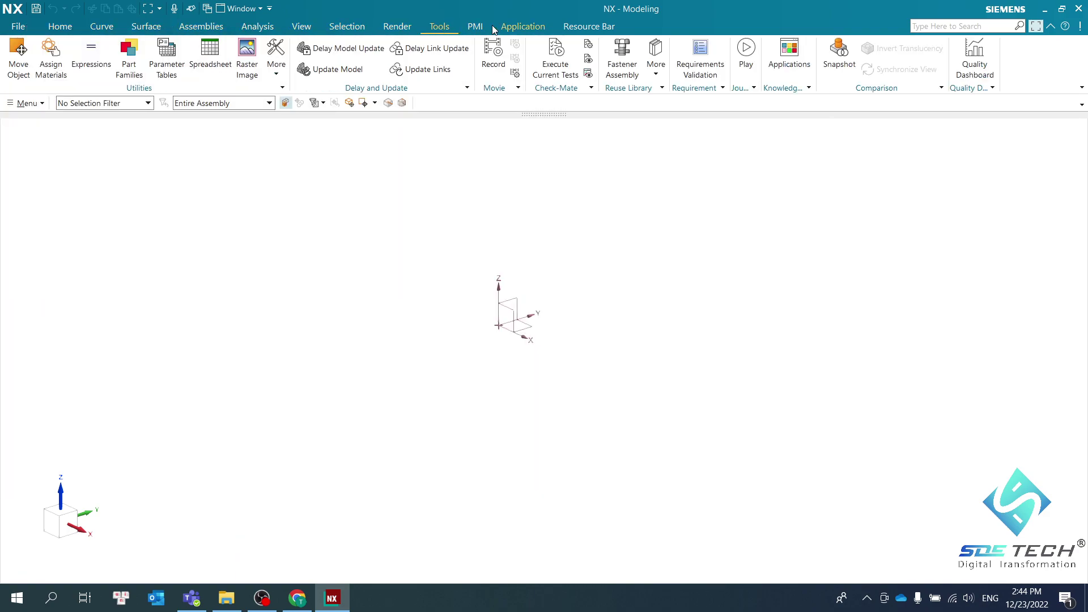
left_click(522, 26)
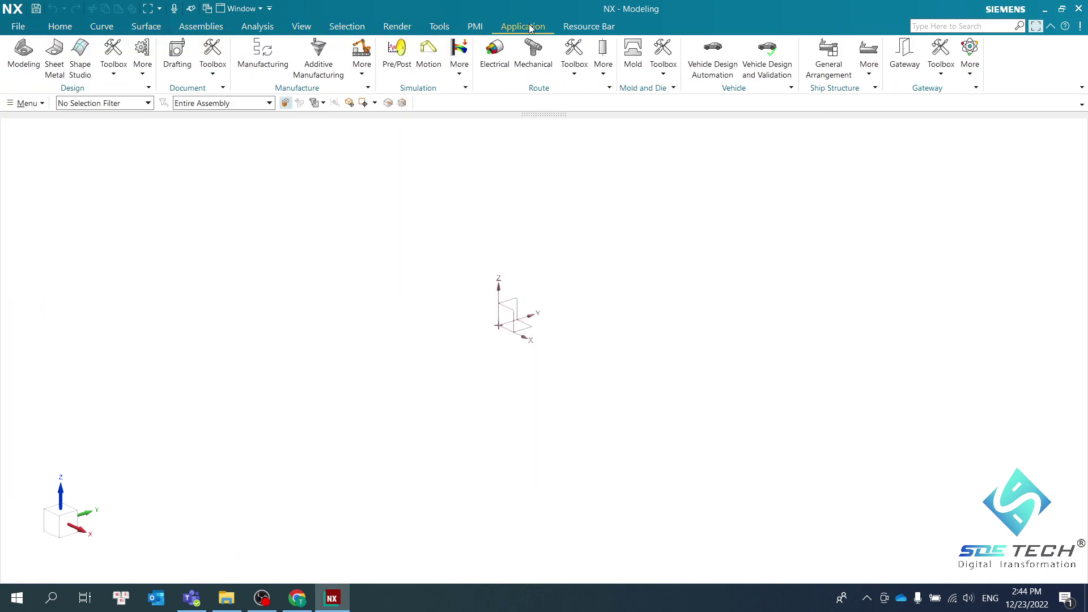
Display the Part Navigator from the Resource Bar commands in Full Screen mode, view its contents and close it
left_click(604, 27)
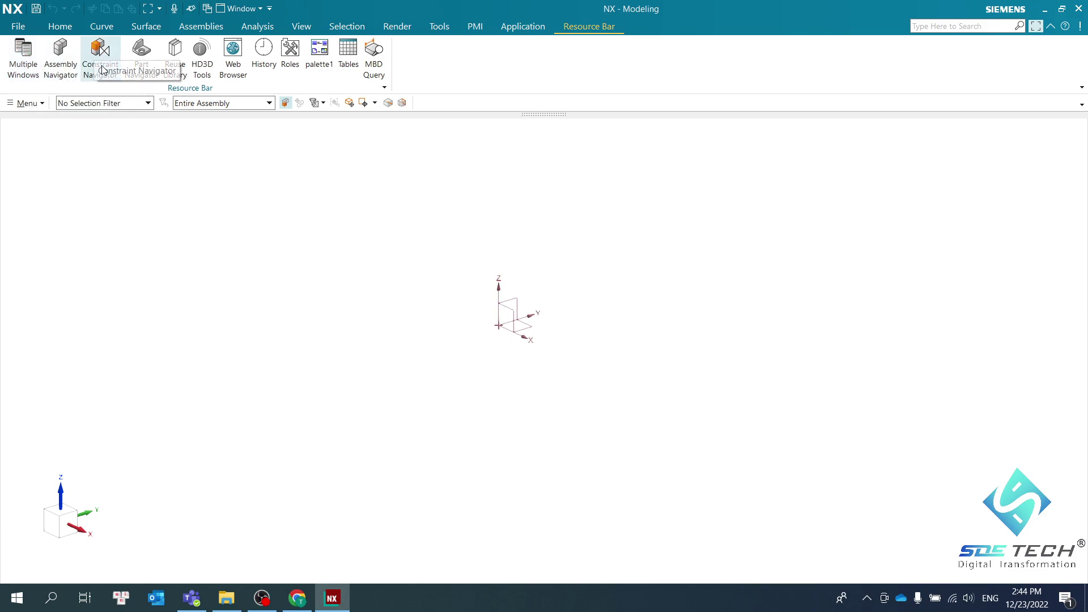
left_click(150, 66)
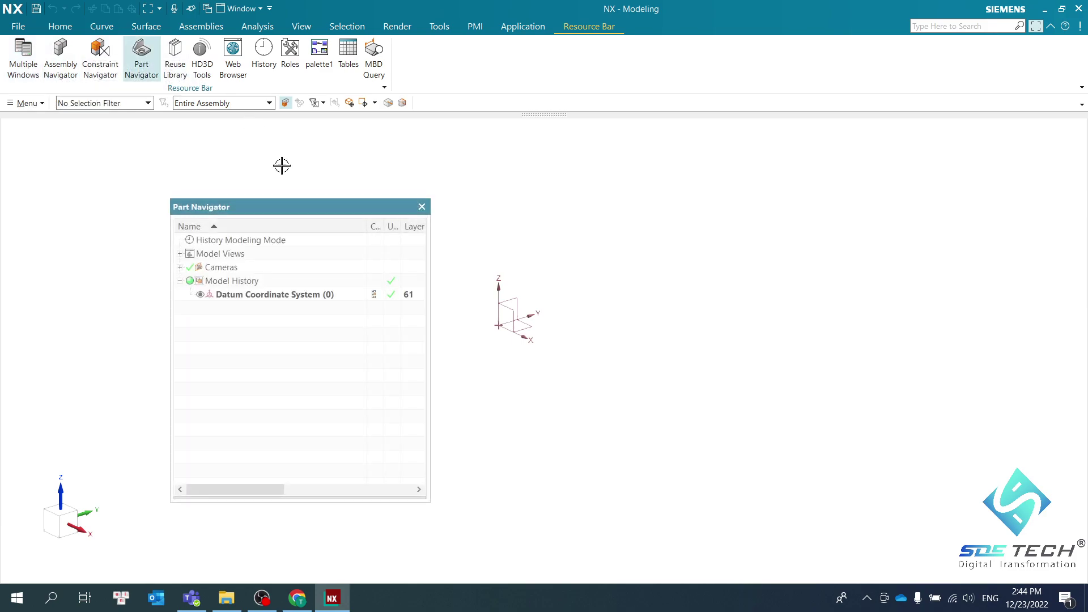
left_click(422, 206)
Exit Full Screen mode and return to the standard layout in the Modeling application
key("alt+Return")
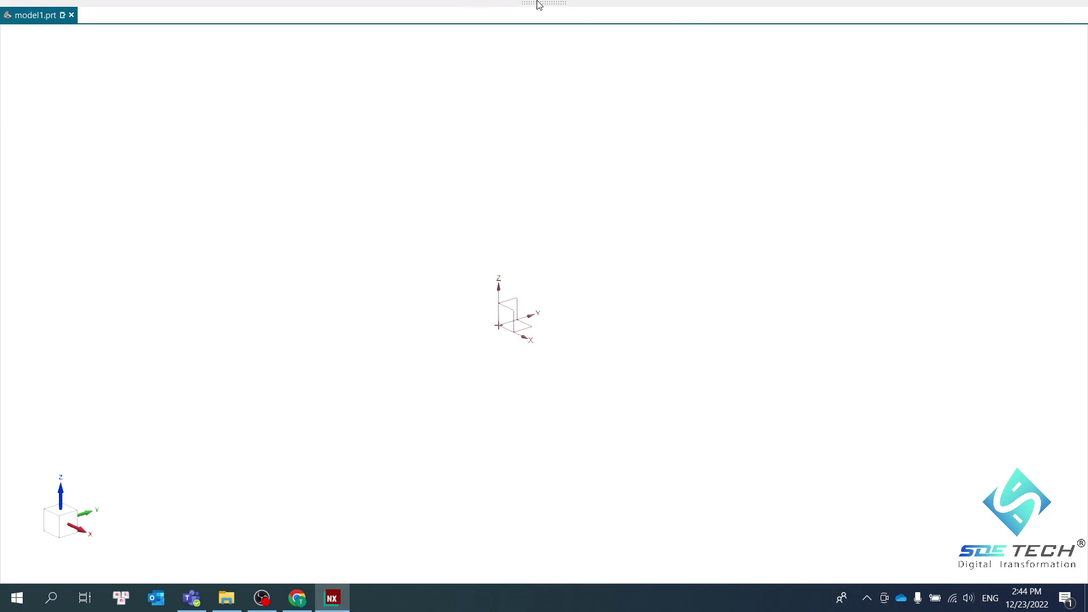
mouse_move(539, 4)
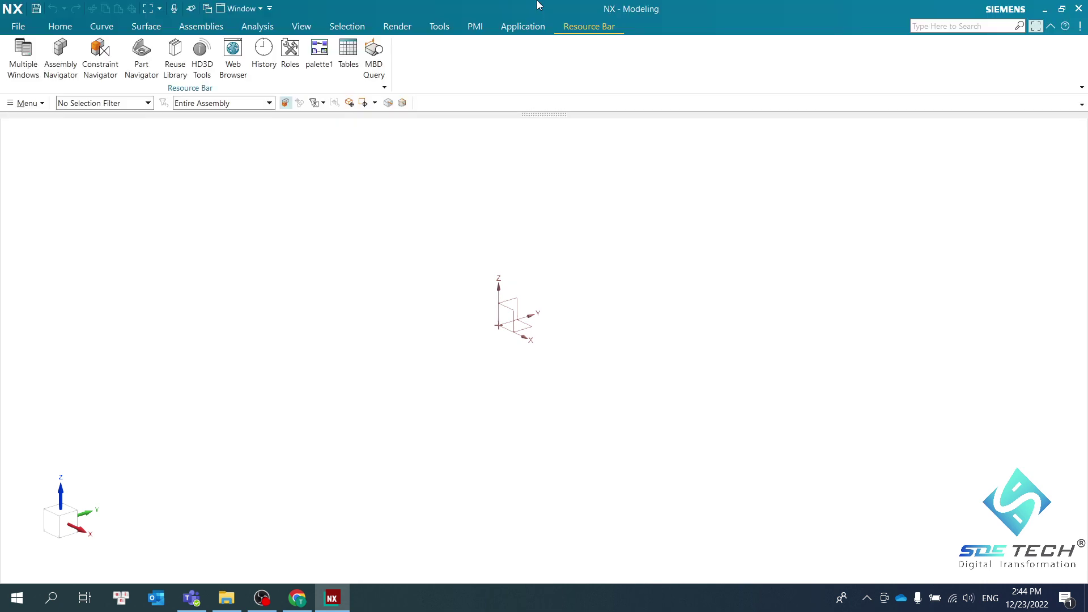
key("alt+Return")
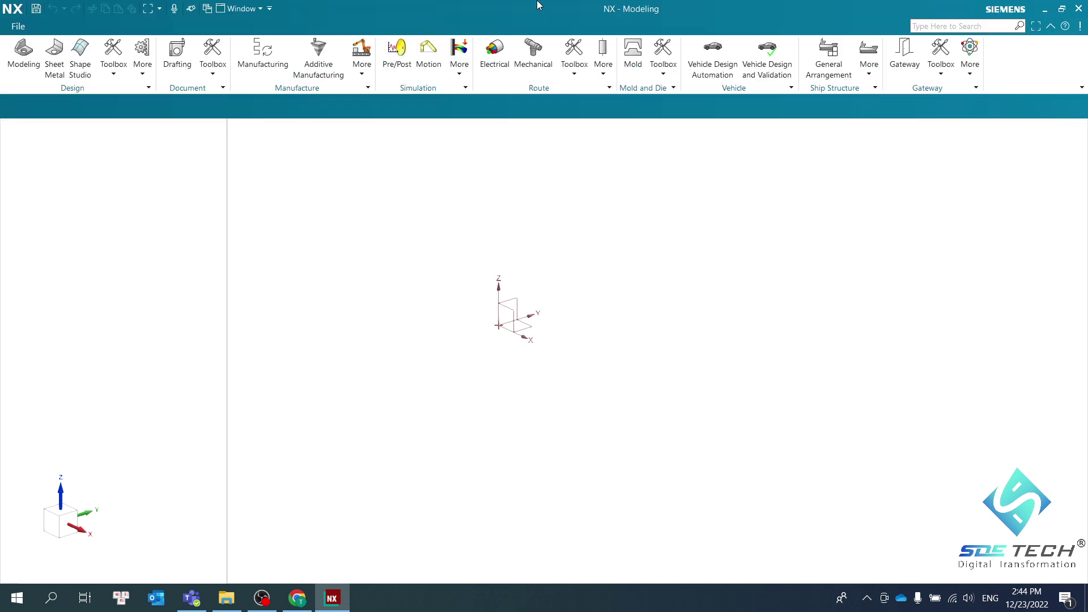
left_click(21, 57)
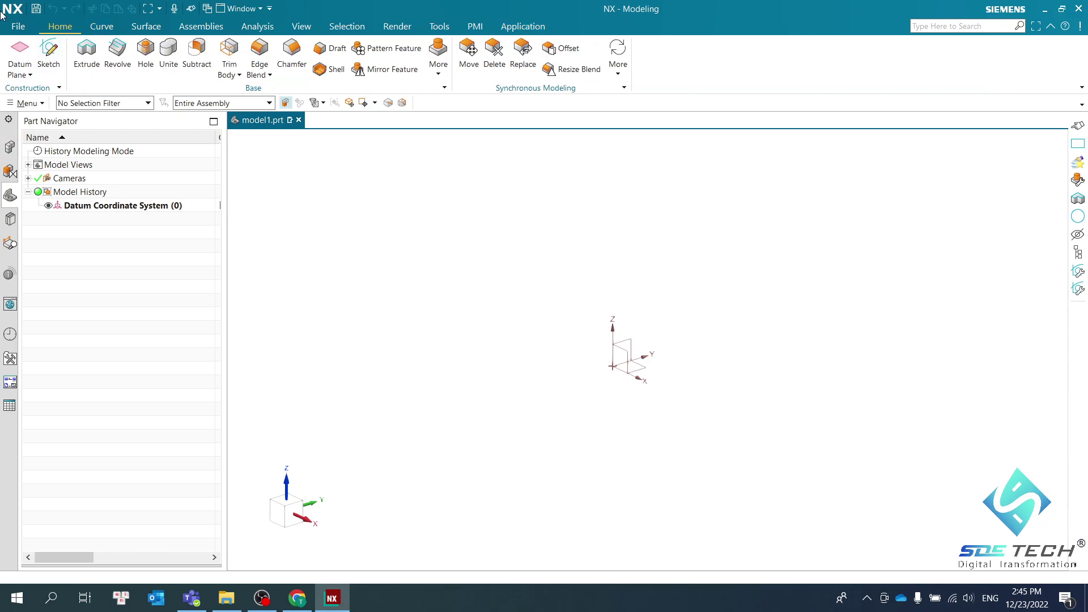
Look over the View commands, including Full Screen and Touch Mode, without running any of them
left_click(26, 103)
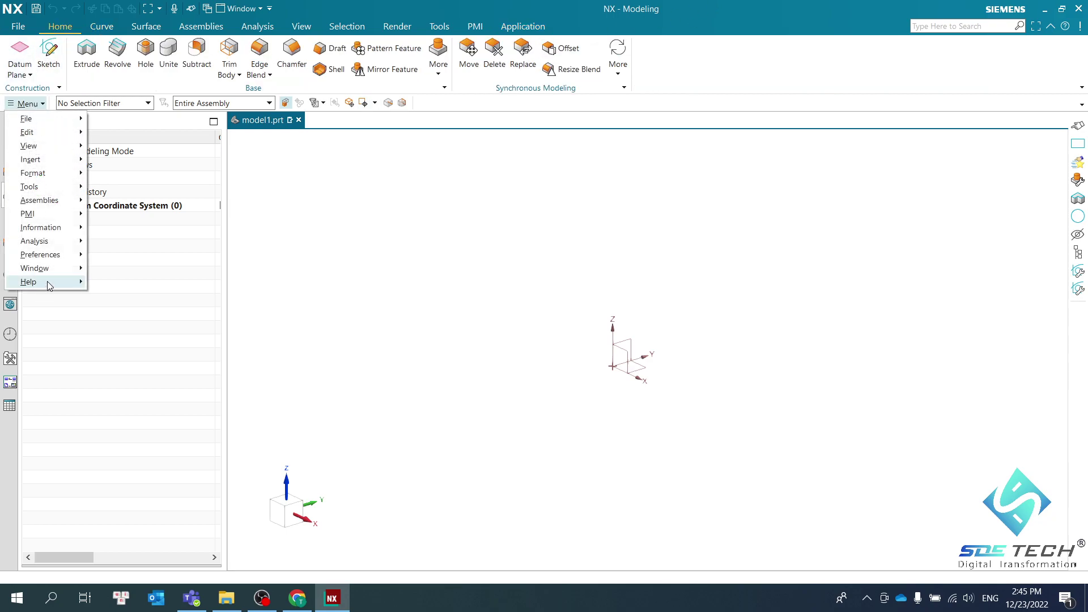
mouse_move(49, 285)
mouse_move(34, 146)
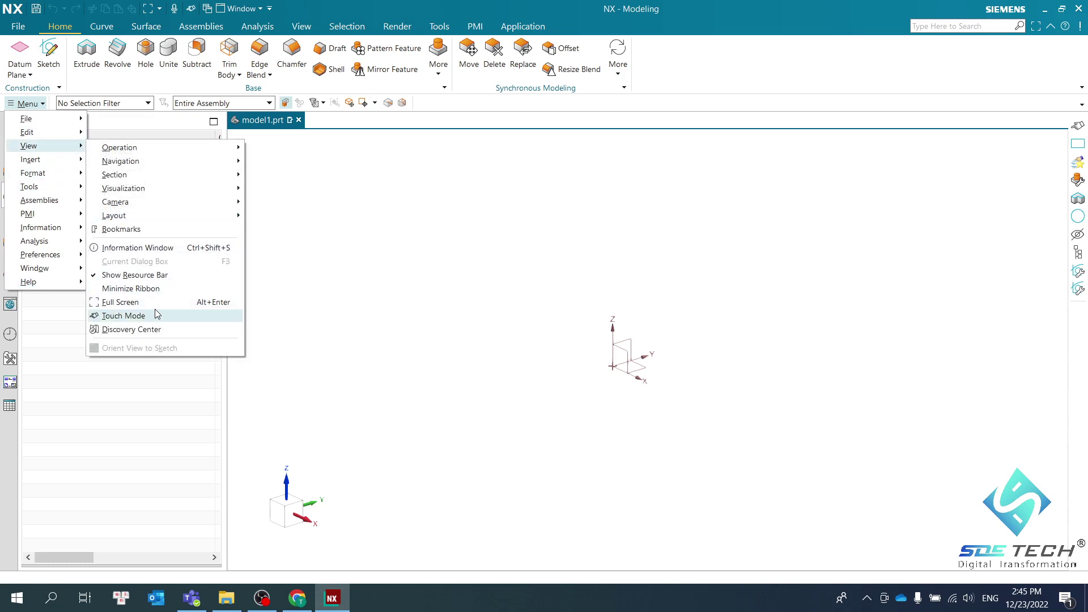
left_click(572, 328)
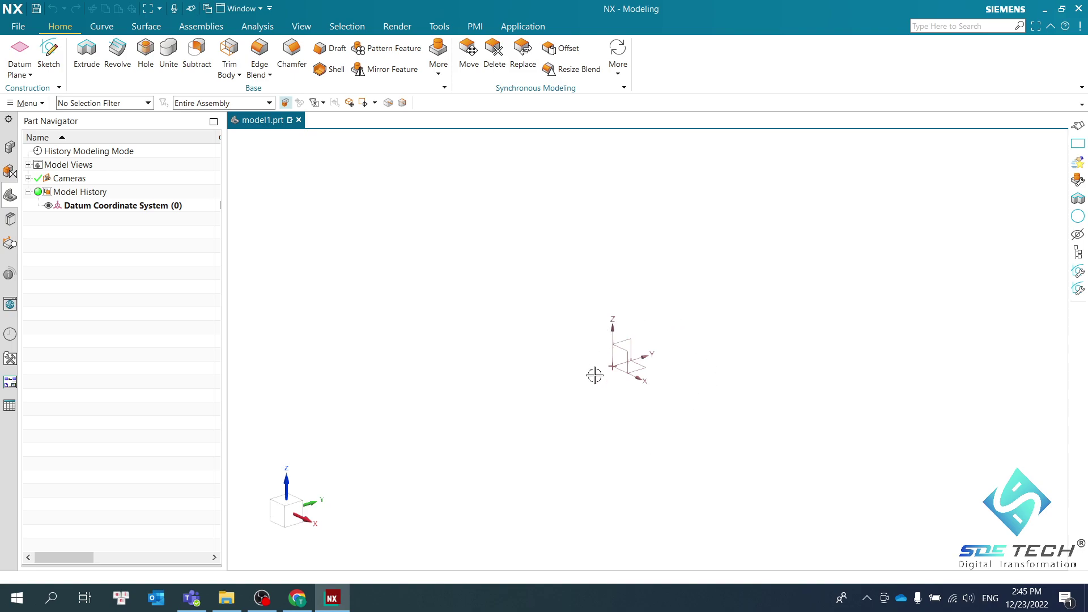